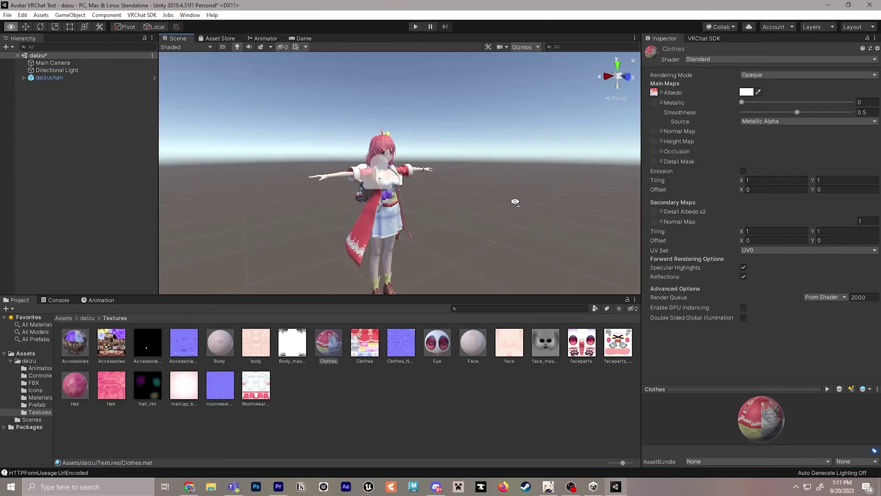
Step: Fly the Scene view camera in close beside the pink-haired avatar
key("w")
right_click_drag(515, 202, 438, 195)
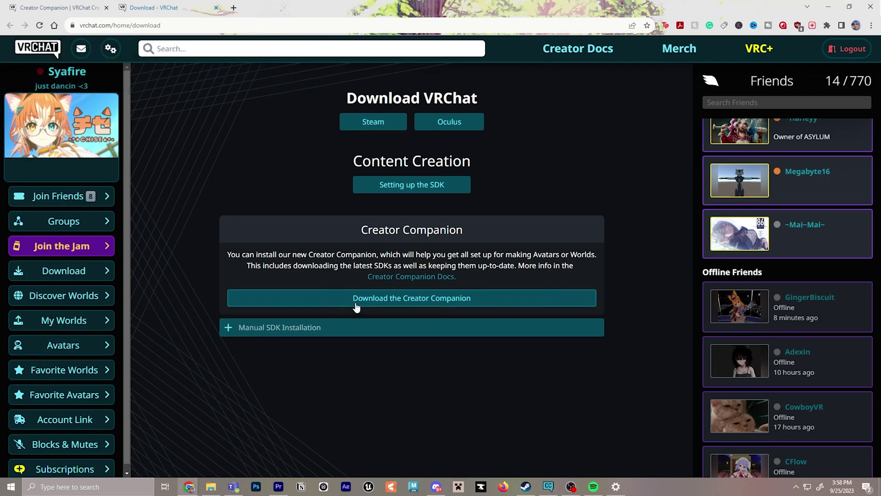
Step: Download the VRChat Creator Companion installer from the VRChat download page
left_click(439, 305)
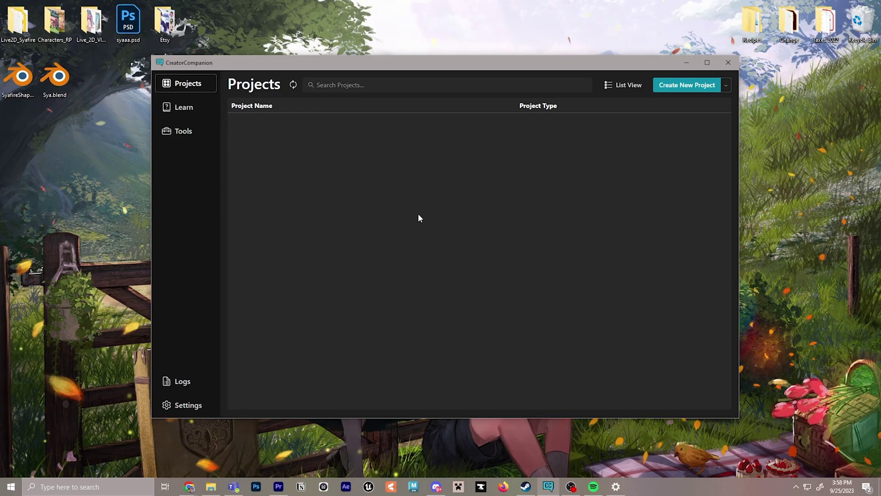
Step: Create a new avatar project named 'Daizuchan Test 3'
left_click(684, 86)
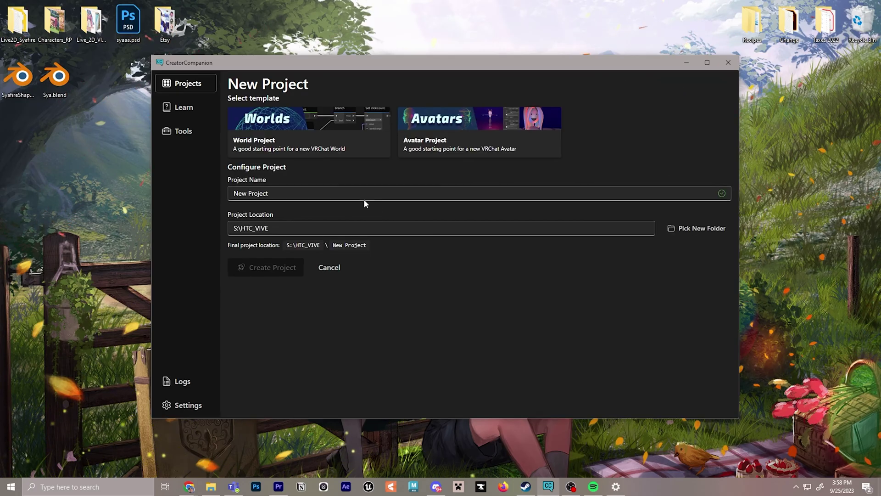
left_click_drag(363, 193, 213, 194)
type("Dai")
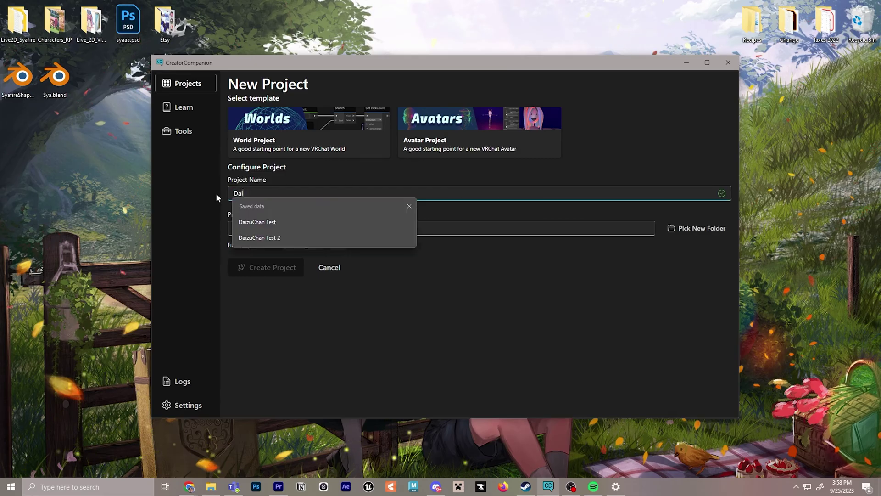
type("zuchan Test")
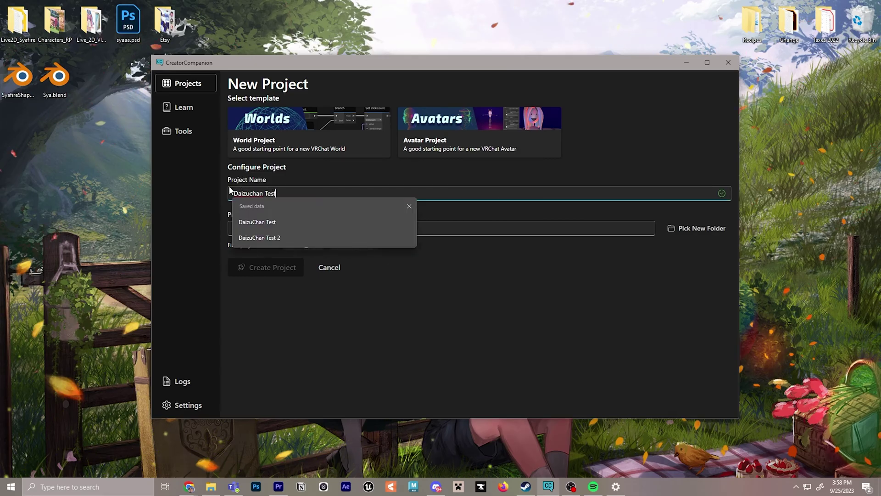
type(" 3")
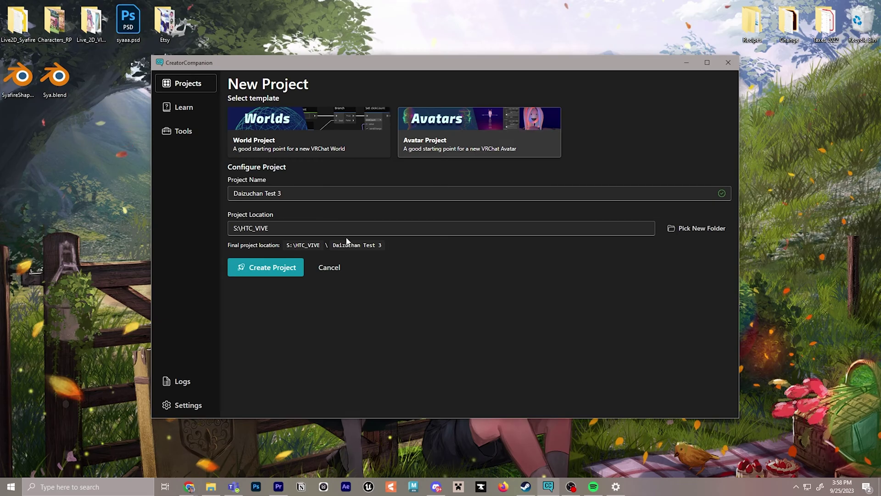
left_click(274, 268)
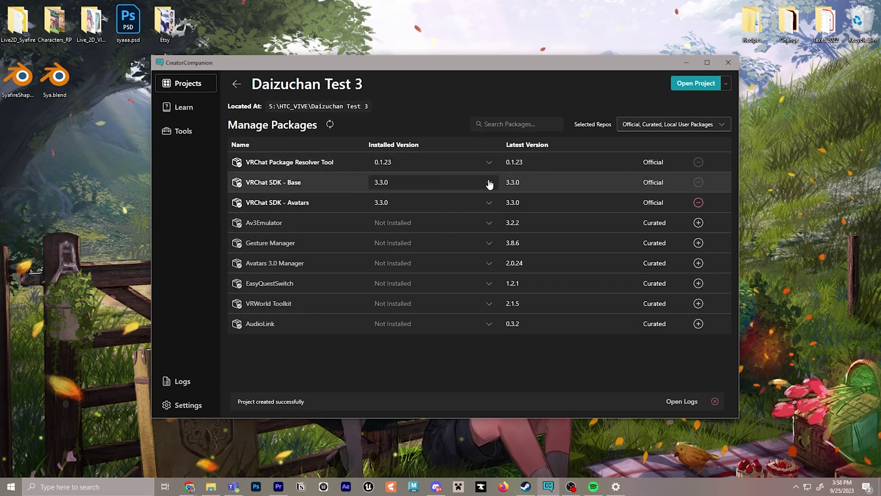
Step: Keep SDK Base at version 3.3.0 and open the project in Unity
left_click(489, 183)
left_click(490, 184)
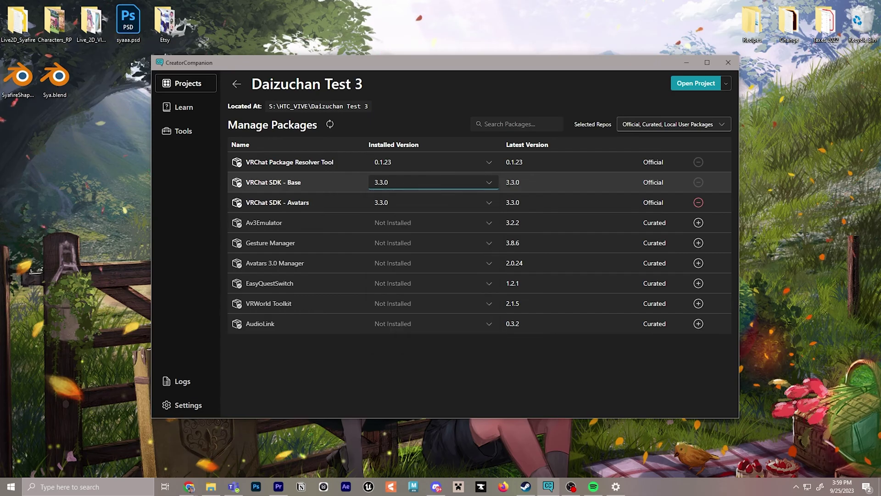
left_click(491, 185)
left_click(491, 186)
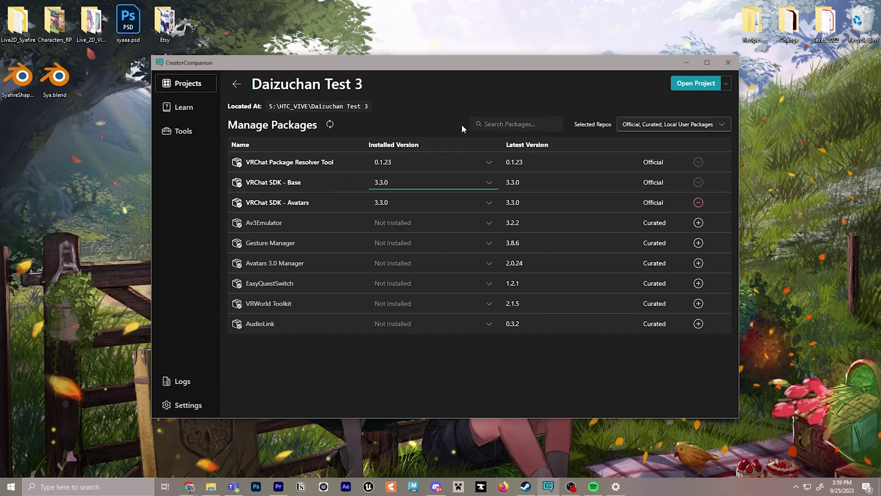
left_click(696, 83)
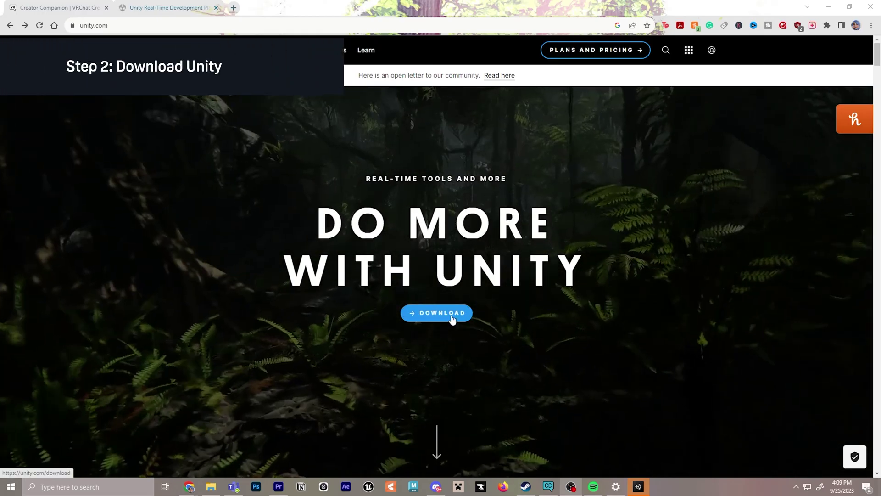
Step: Download the Unity Hub installer for Windows from unity.com's download page
left_click(452, 318)
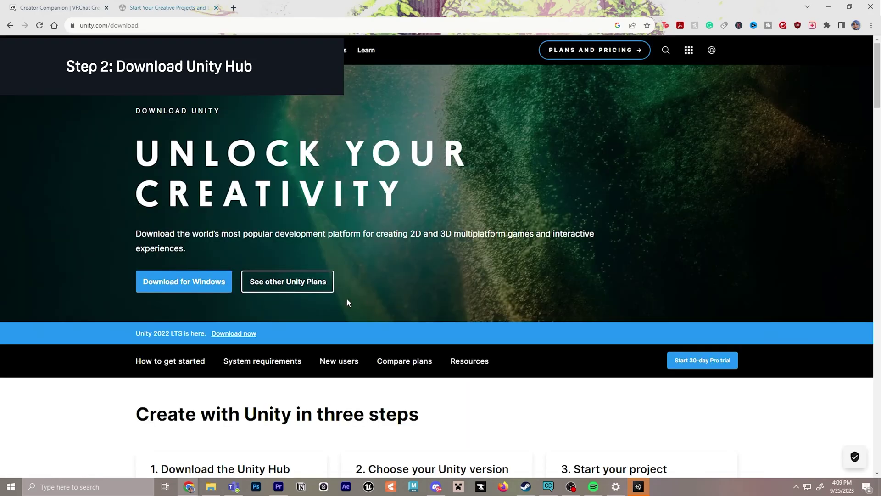
scroll(268, 335, "down", 3)
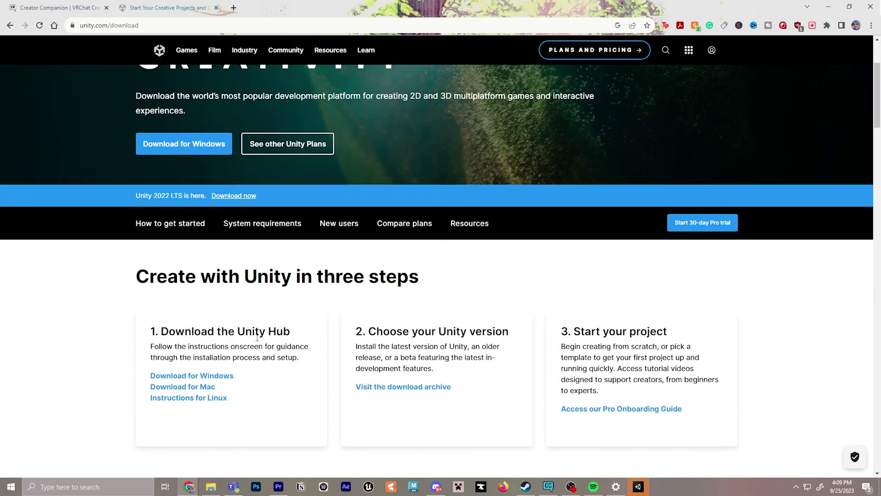
left_click(214, 376)
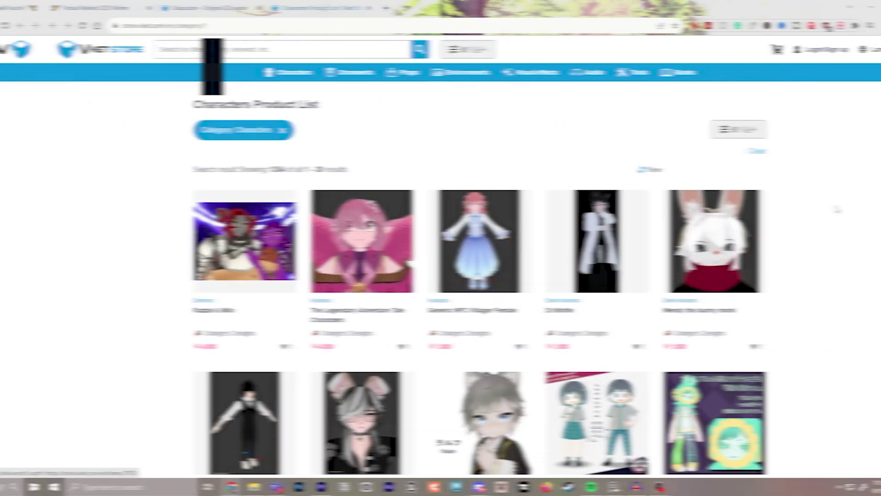
Step: Browse the avatars on page 2 of the Characters product grid
scroll(795, 209, "down", 5)
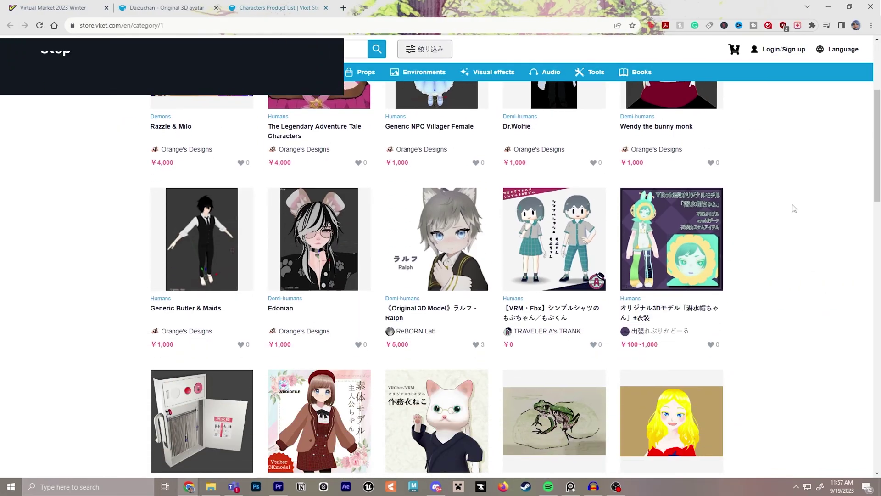
scroll(795, 209, "down", 8)
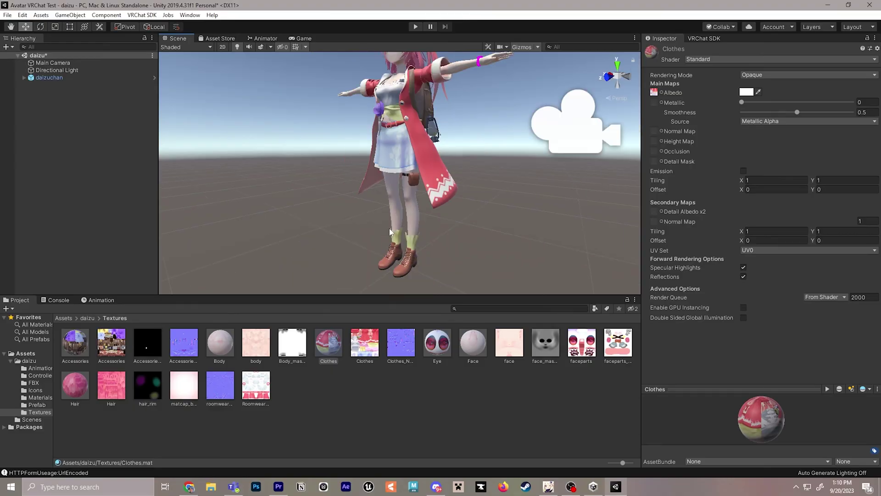
scroll(441, 217, "up", 5)
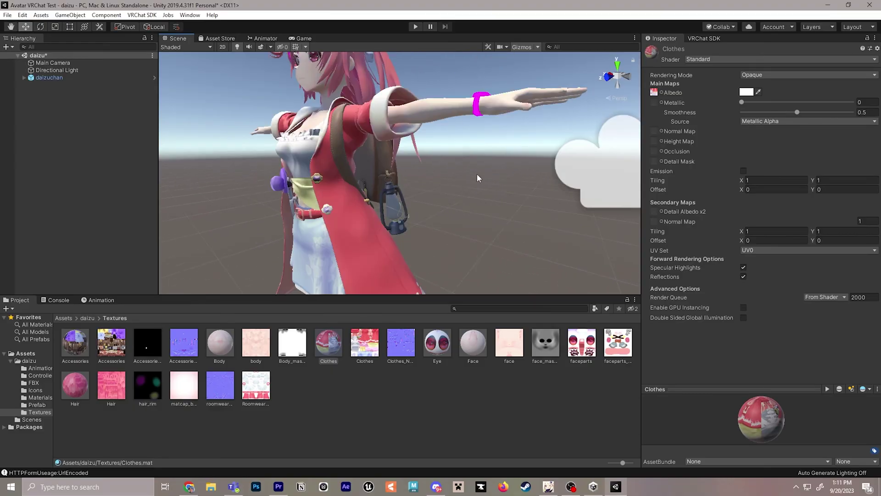
left_click_drag(348, 202, 431, 207, "alt")
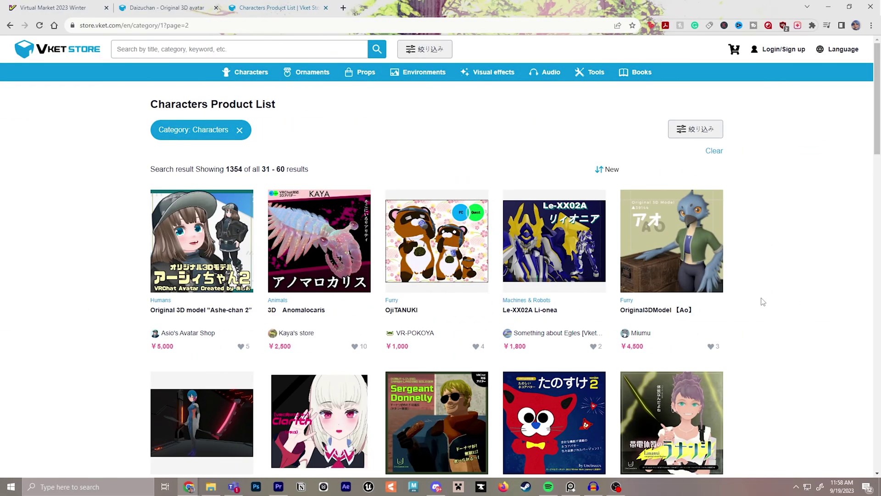
scroll(763, 302, "down", 4)
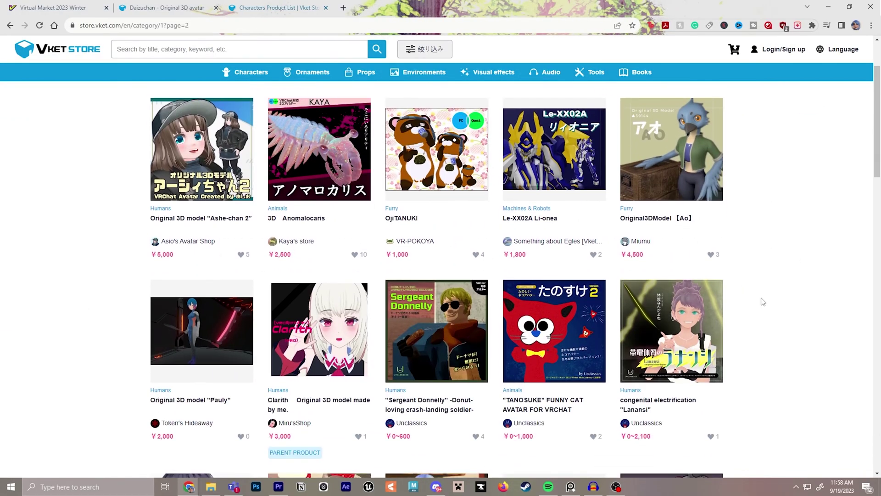
scroll(763, 298, "down", 4)
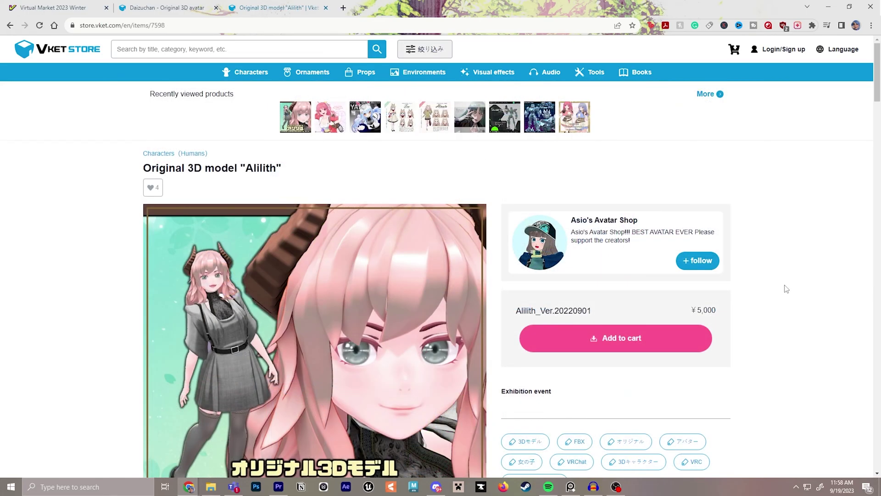
Step: Look through the Daizuchan listing's images, ¥4,000 price and Product Details
scroll(787, 289, "down", 2)
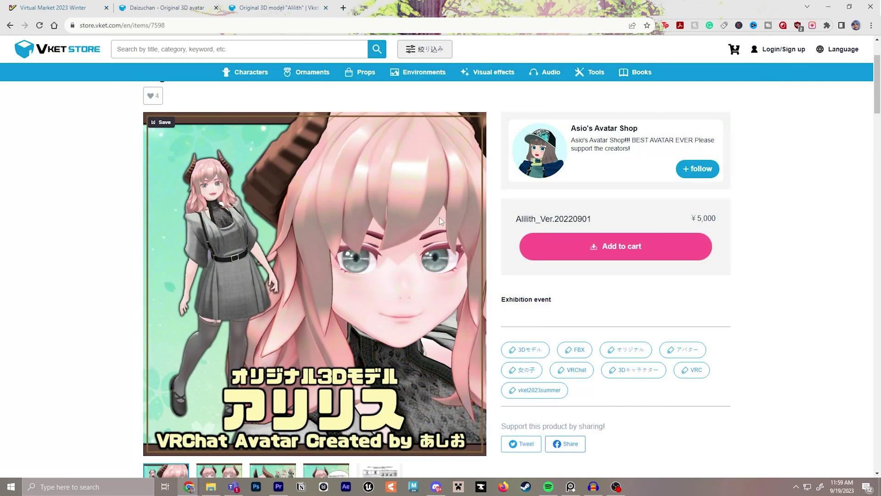
scroll(439, 217, "down", 2)
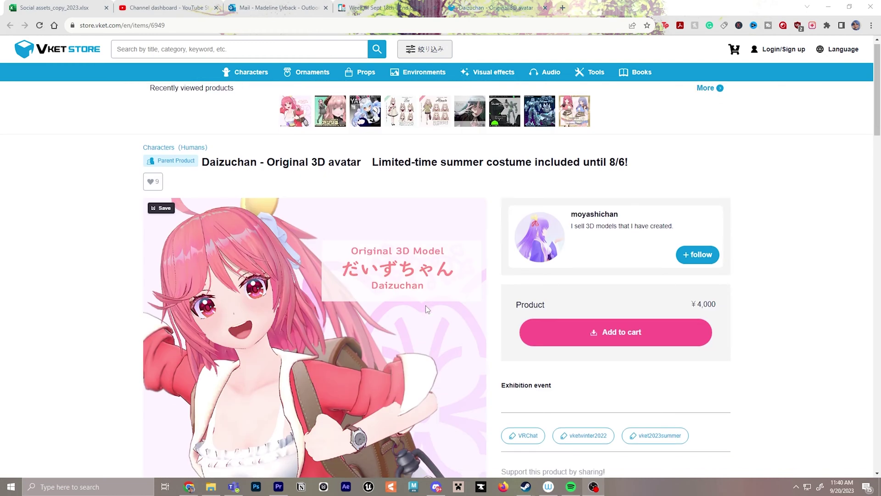
scroll(425, 304, "down", 1)
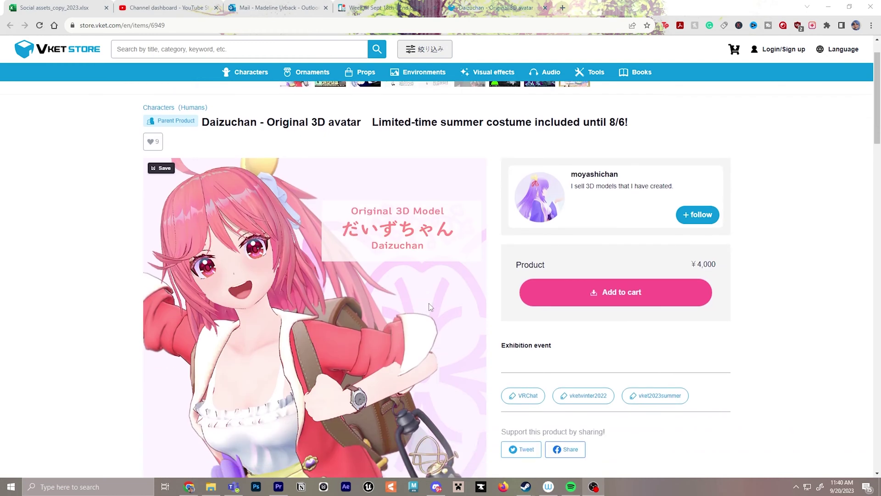
scroll(429, 303, "down", 2)
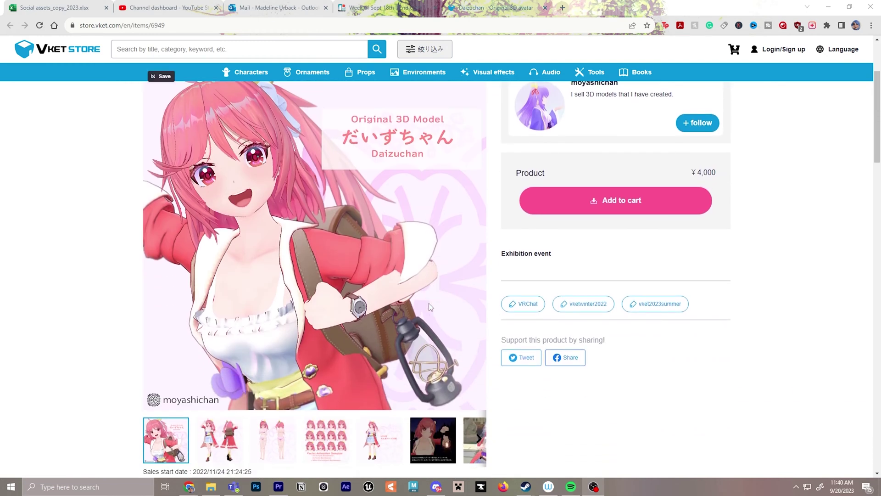
scroll(429, 303, "up", 1)
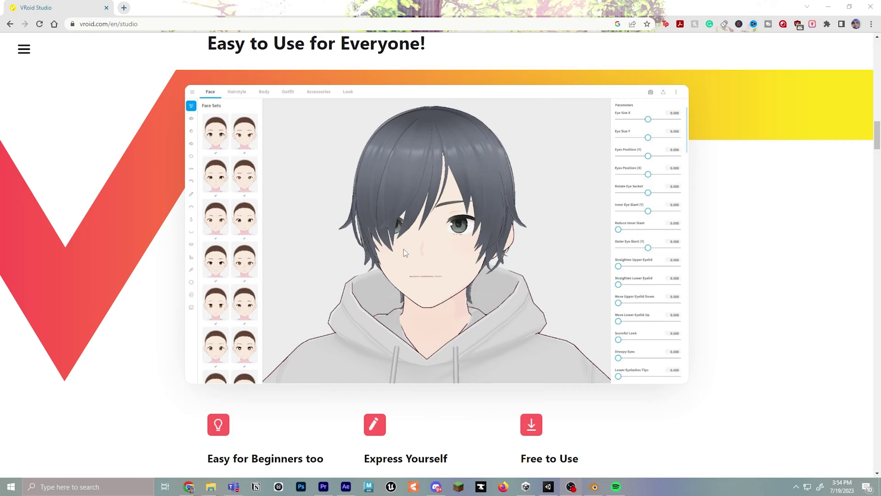
Step: Scroll past the editor screenshot to the three VRoid Studio feature columns
scroll(404, 263, "down", 1)
scroll(401, 269, "down", 6)
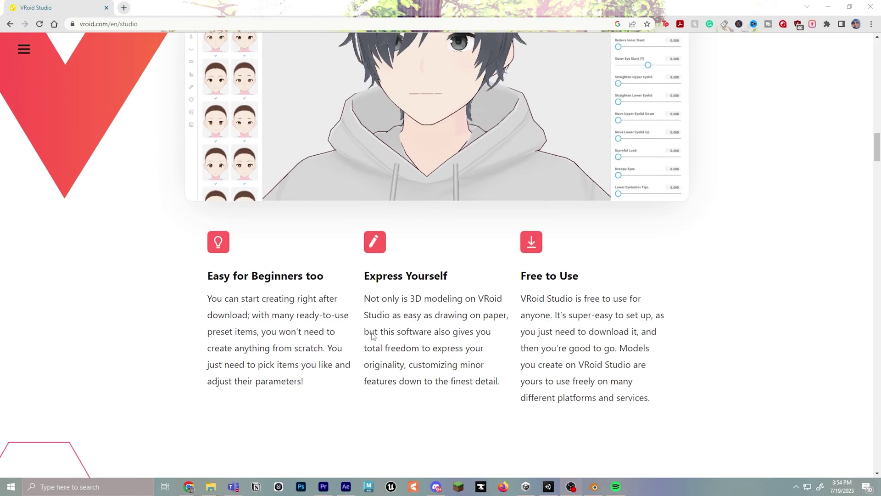
scroll(373, 336, "down", 7)
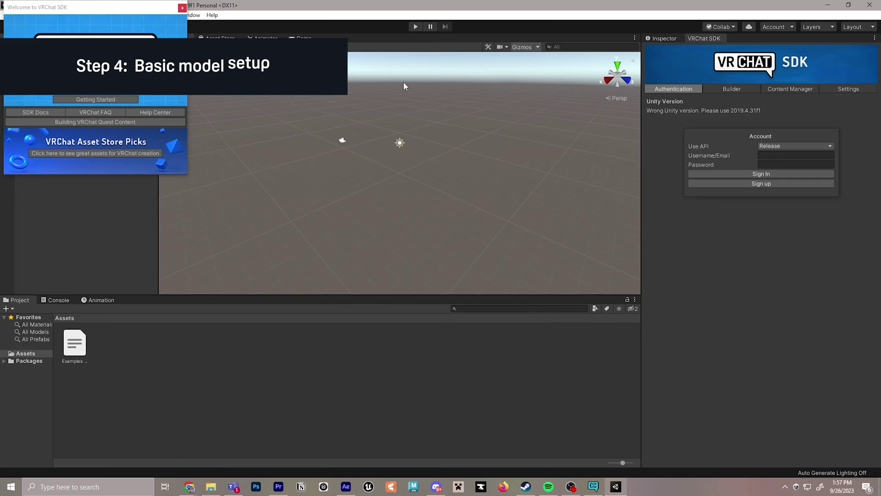
Step: Sign in to the VRChat SDK with the account username and password
left_click(180, 6)
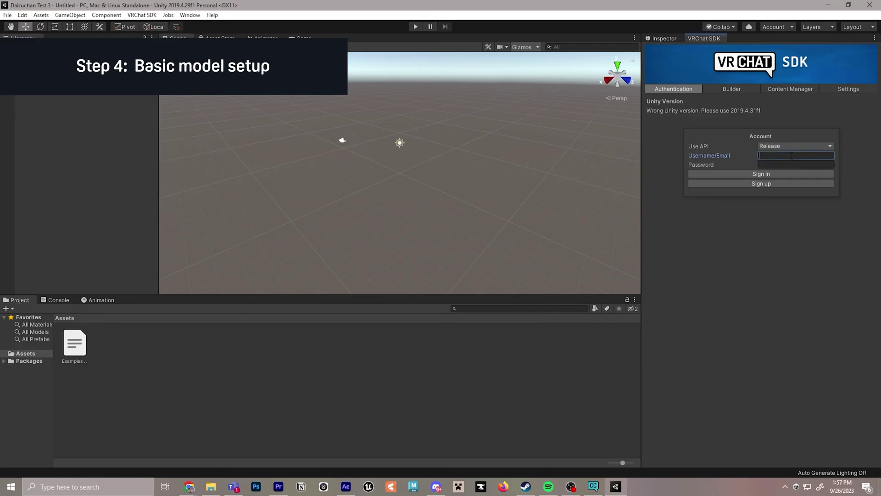
type("Syafire")
left_click(785, 163)
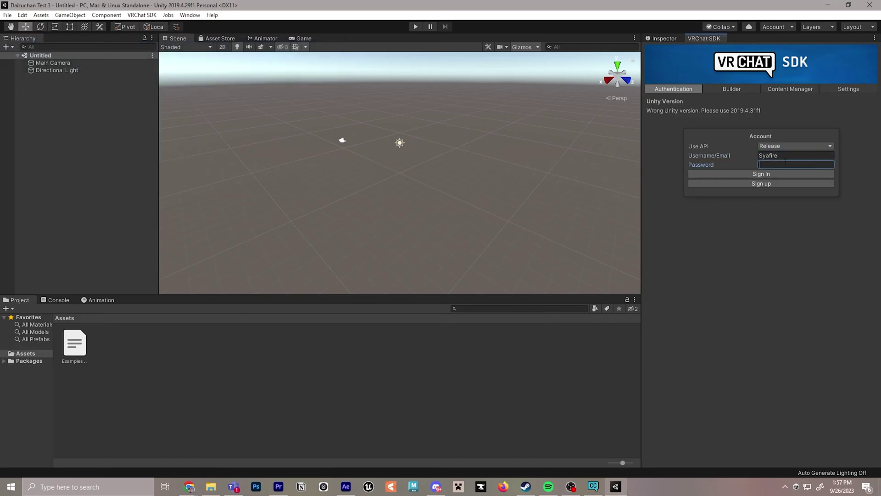
left_click(746, 174)
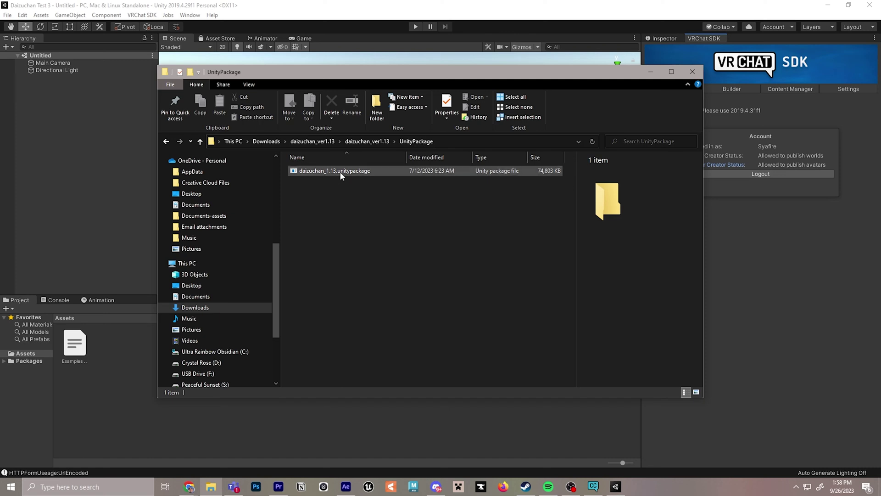
Step: Import all files of daizuchan_1.13.unitypackage into the Project Assets
left_click_drag(338, 172, 29, 360)
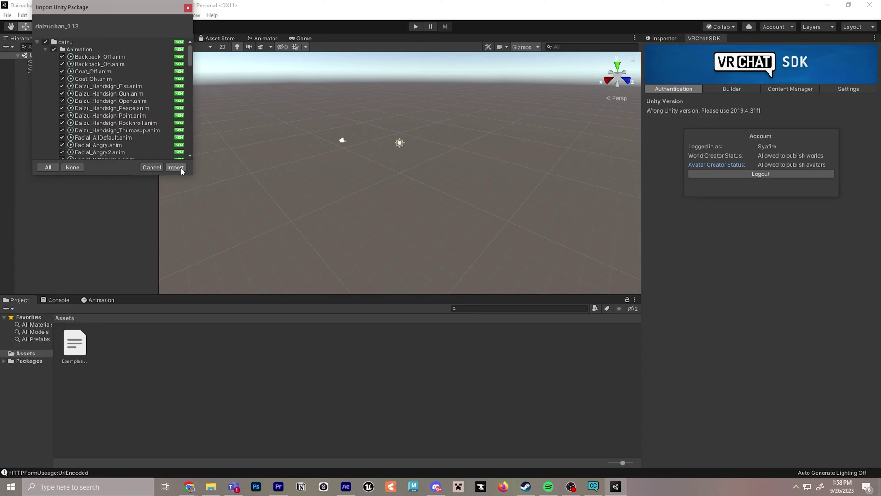
left_click(182, 166)
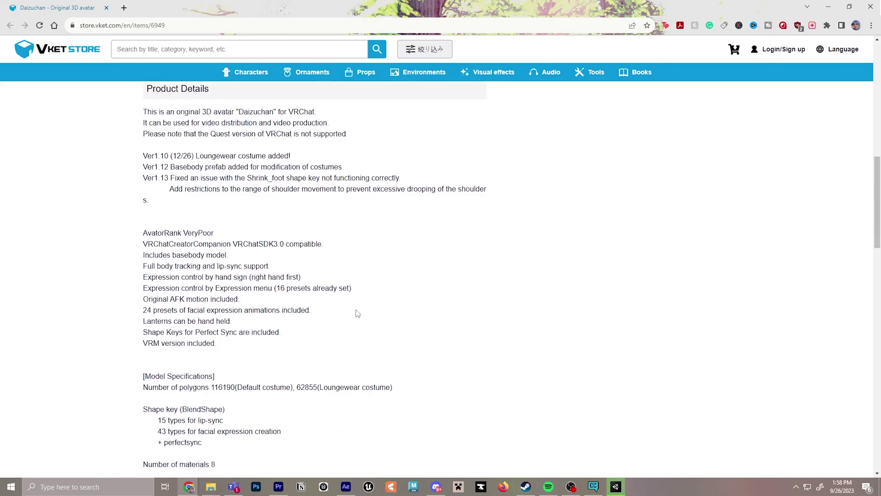
scroll(358, 312, "down", 3)
scroll(359, 312, "down", 3)
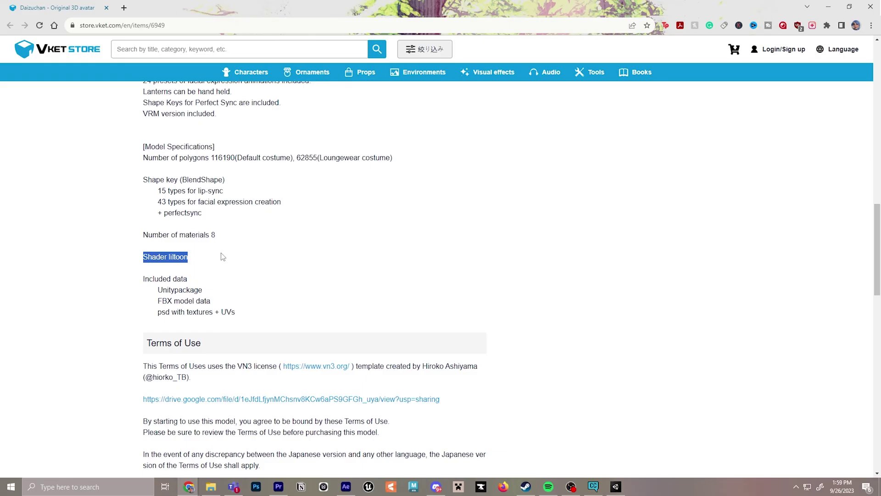
Step: Search Google for 'Shader liltoon' in a new background tab
left_click(189, 262)
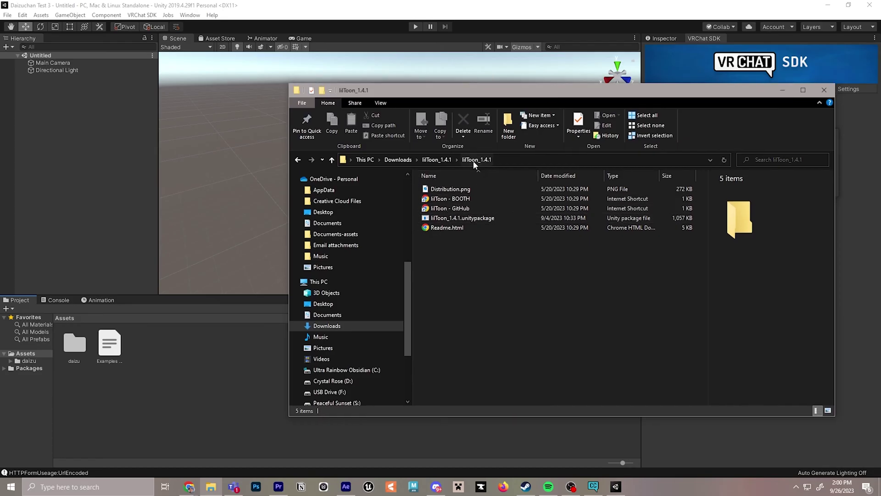
Step: Import the lilToon_1.4.1 unitypackage into Assets, then open the daizu folder
left_click_drag(447, 221, 221, 351)
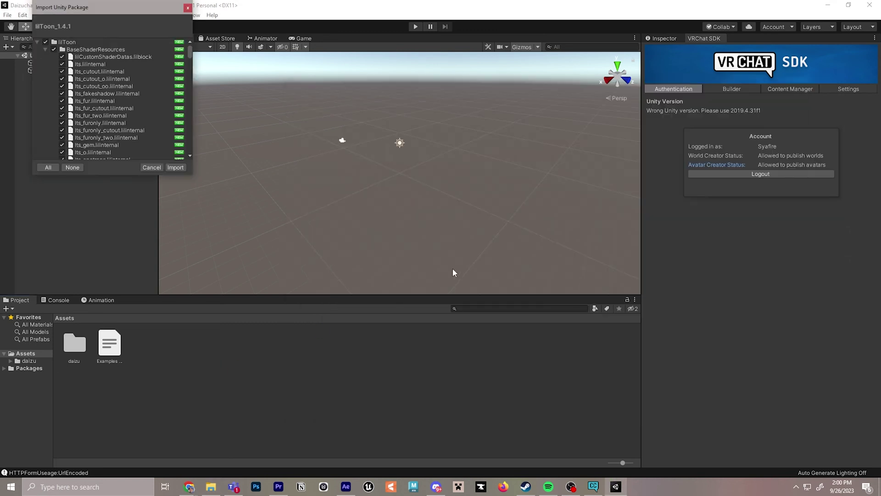
left_click(174, 158)
double_click(79, 349)
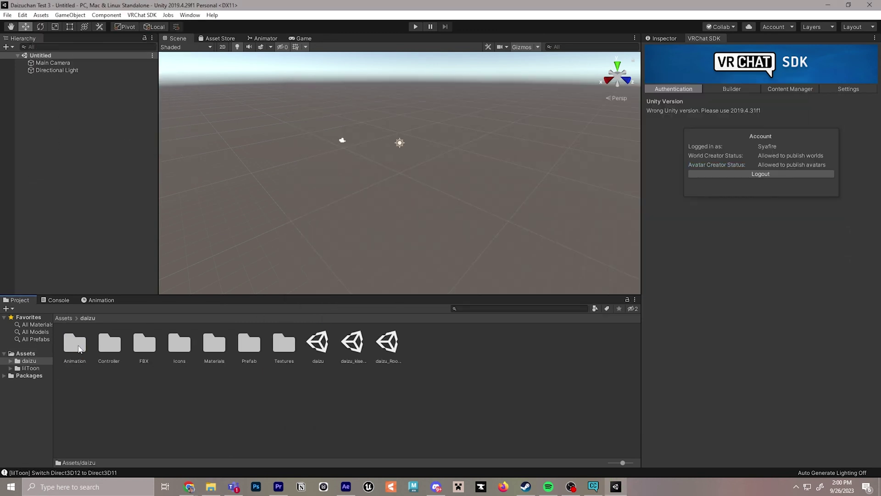
Step: Open the daizu scene and select daizuchan in the Hierarchy to show its components in the Inspector
double_click(324, 347)
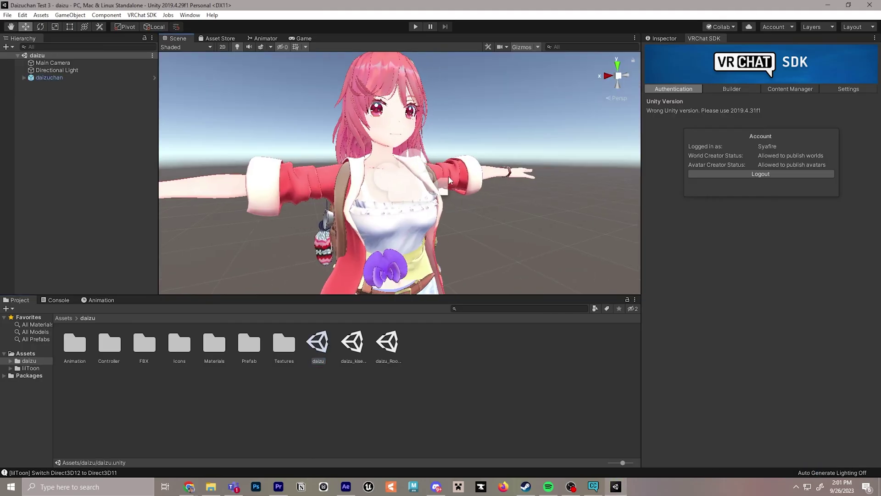
right_click_drag(448, 176, 566, 163)
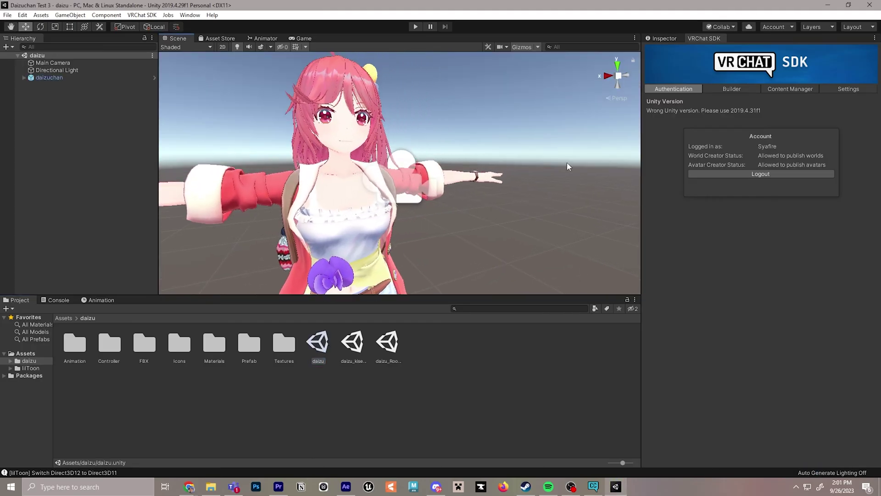
left_click(670, 38)
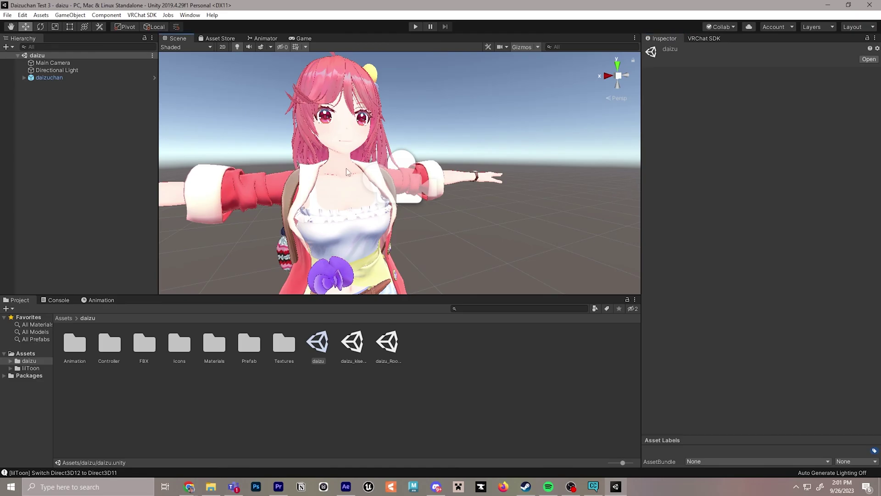
left_click(73, 77)
left_click(69, 85)
left_click(65, 79)
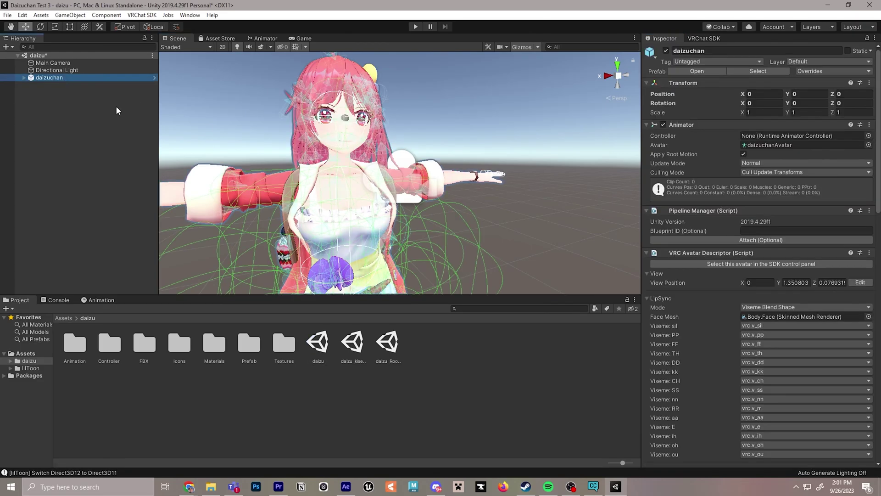
scroll(723, 299, "down", 4)
scroll(721, 298, "up", 2)
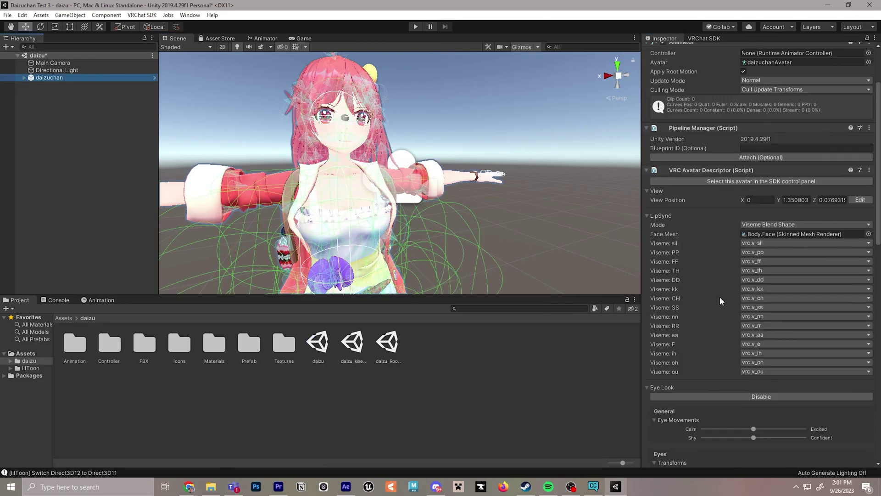
Step: Confirm the sil viseme is vrc.v_sil, then frame and recentre the avatar in the Scene view
left_click(761, 243)
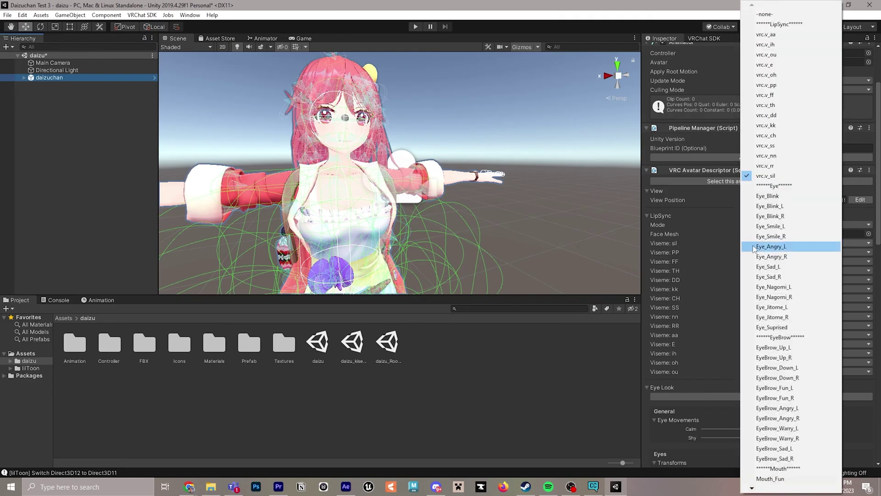
left_click(762, 247)
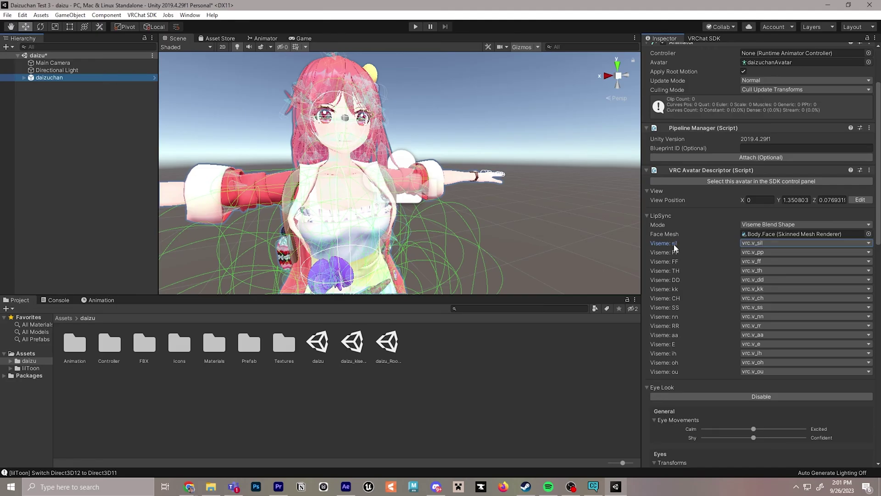
scroll(715, 276, "down", 5)
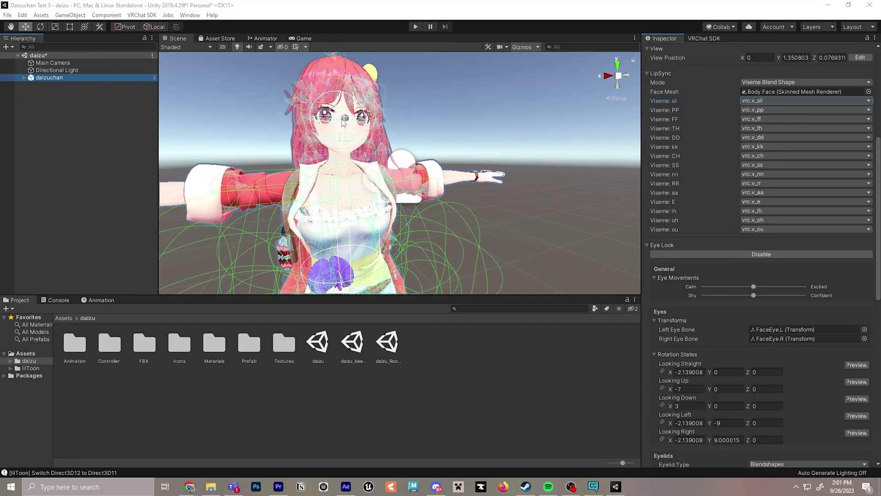
left_click_drag(353, 119, 529, 233, "alt")
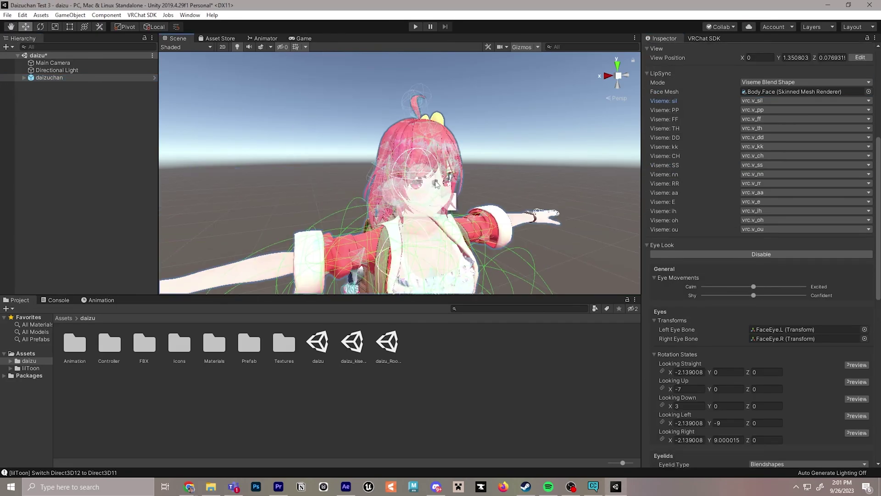
scroll(795, 324, "up", 8)
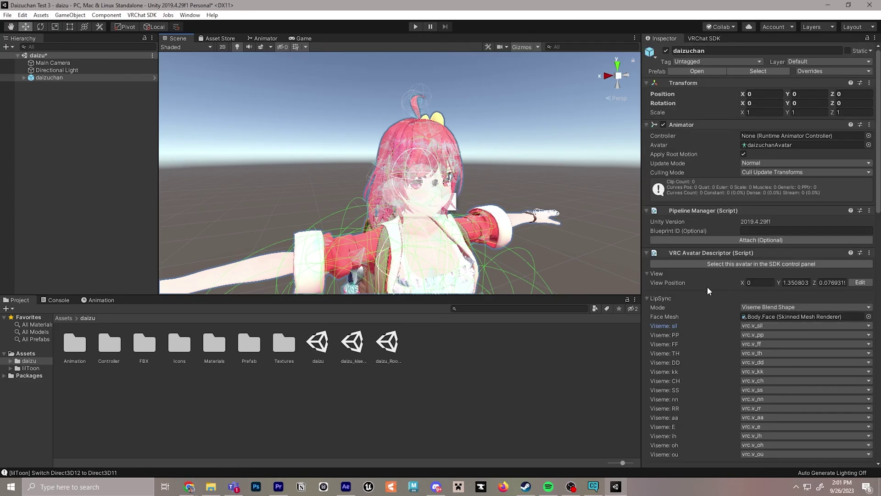
key("f")
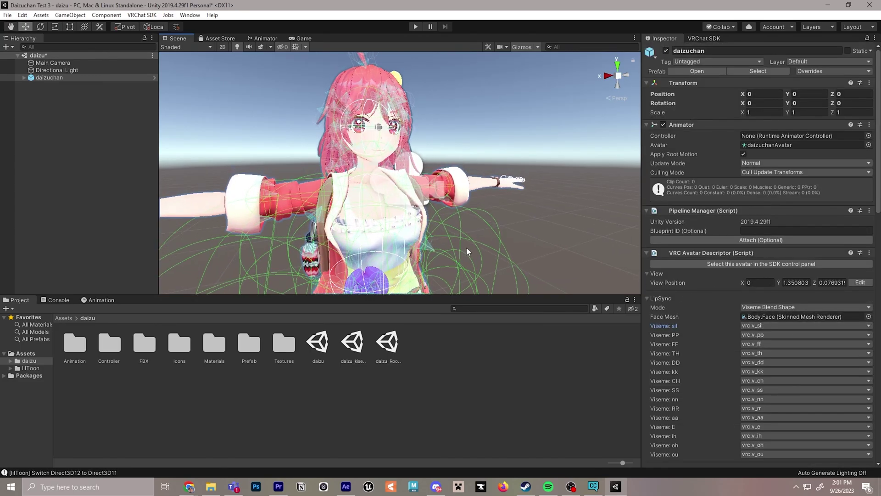
mouse_move(466, 247)
middle_mouse_down()
mouse_move(488, 246)
mouse_move(474, 252)
middle_mouse_up()
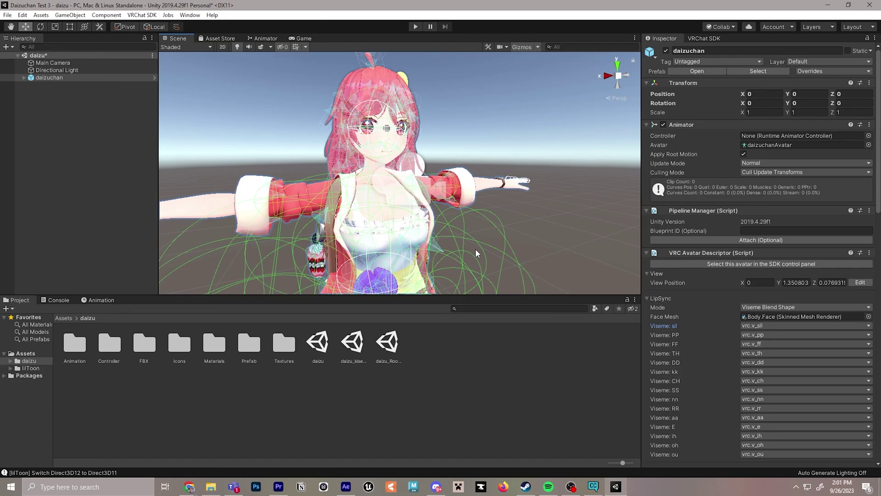
middle_click_drag(436, 229, 438, 226)
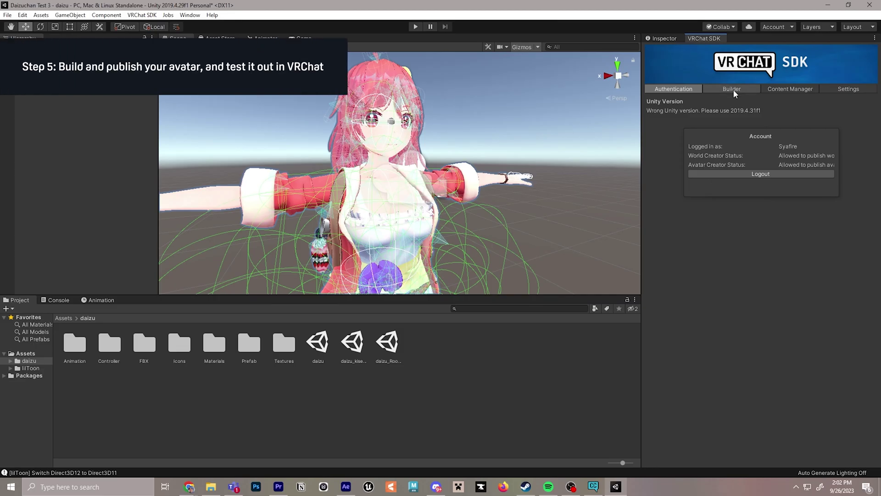
Step: Go to the VRChat SDK Builder tab and scroll down to the avatar's Build controls
left_click(733, 89)
scroll(736, 269, "down", 15)
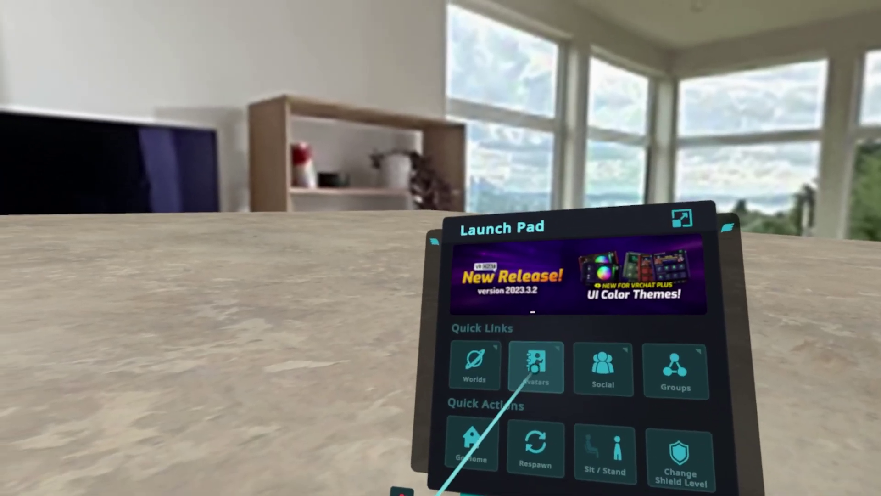
Step: Wear SDK: daizuchan from Avatars > Other, then open Options in the radial Action Menu
left_click(531, 366)
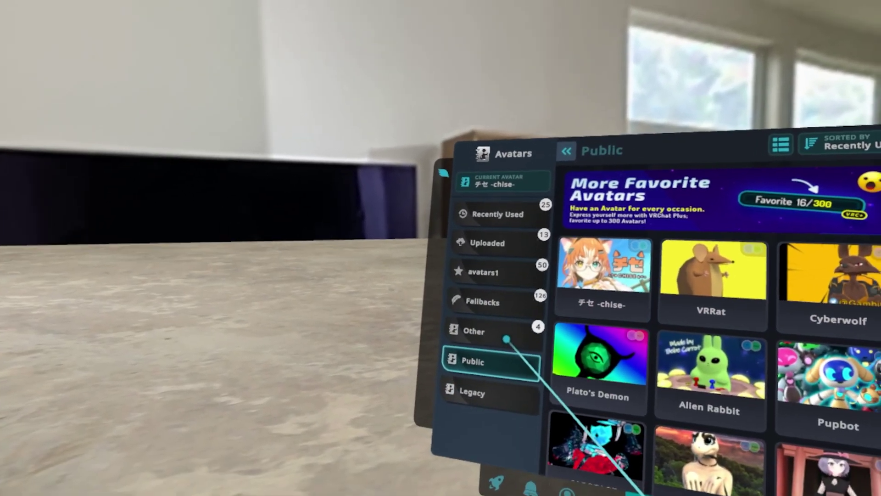
left_click(422, 384)
left_click(491, 314)
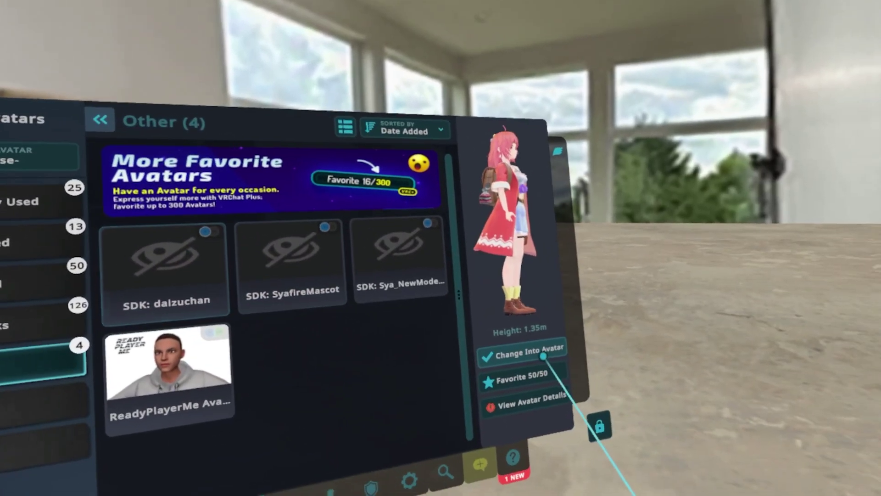
left_click(535, 365)
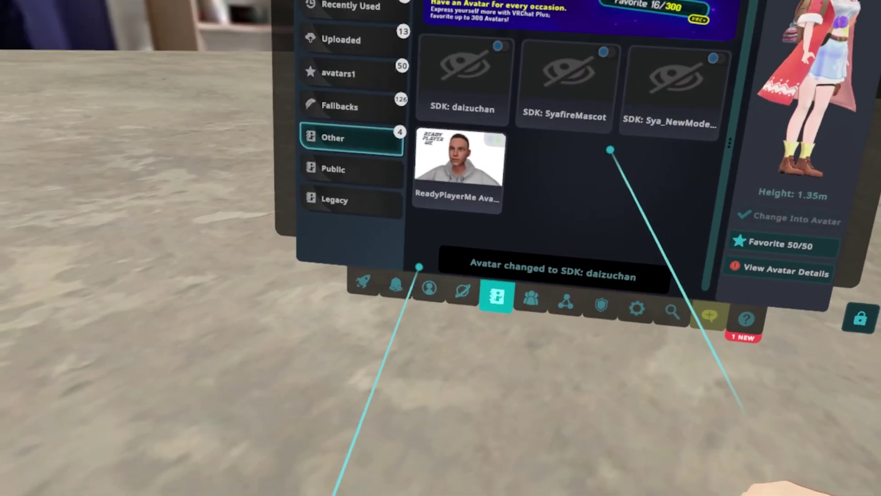
key("Escape")
key("Escape")
key("Escape")
key("r")
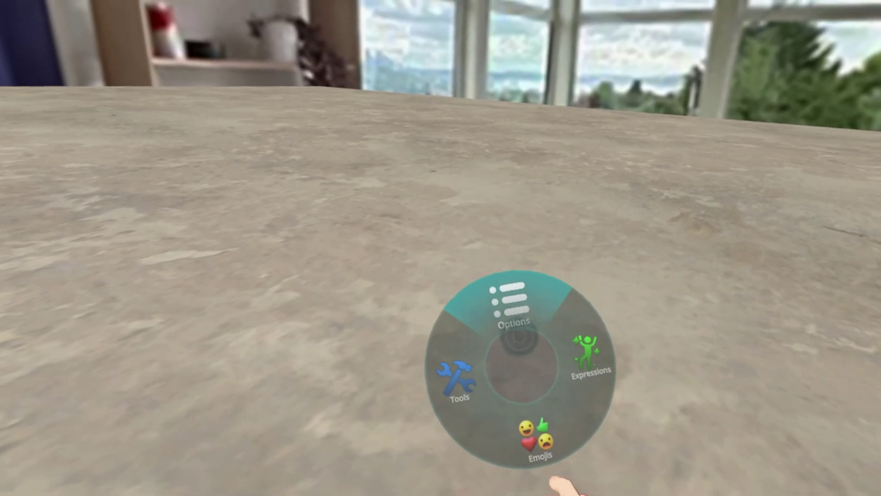
left_click(501, 280)
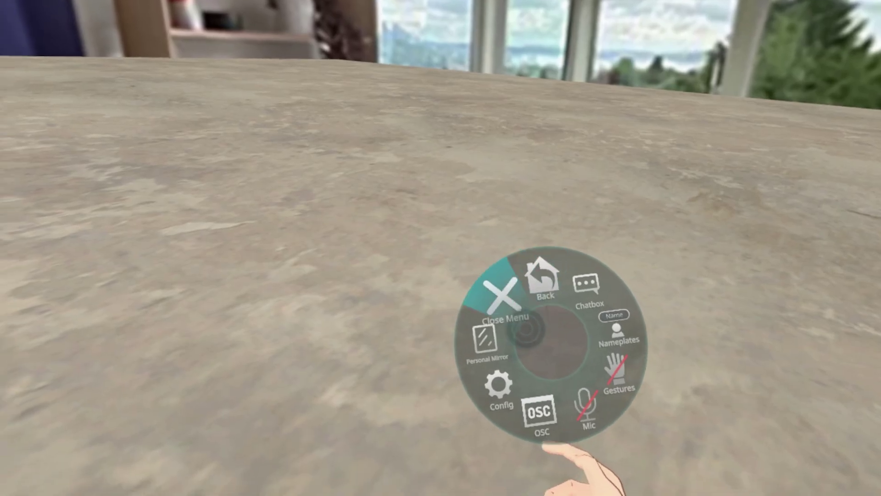